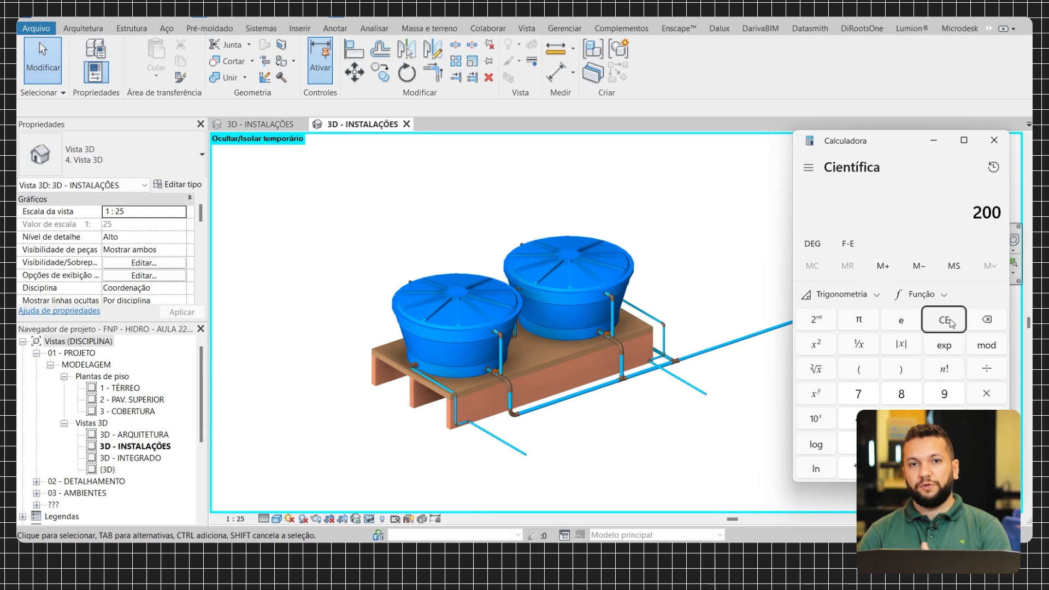
- Calculate 200 × 5 in the calculator and multiply the result by 2
key("asterisk")
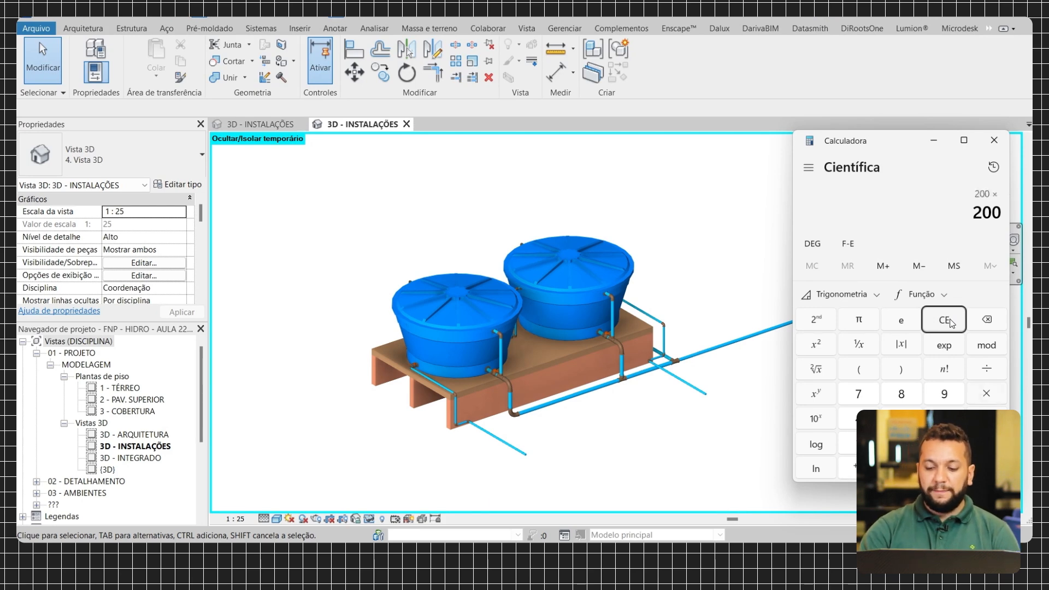
key("5")
key("Return")
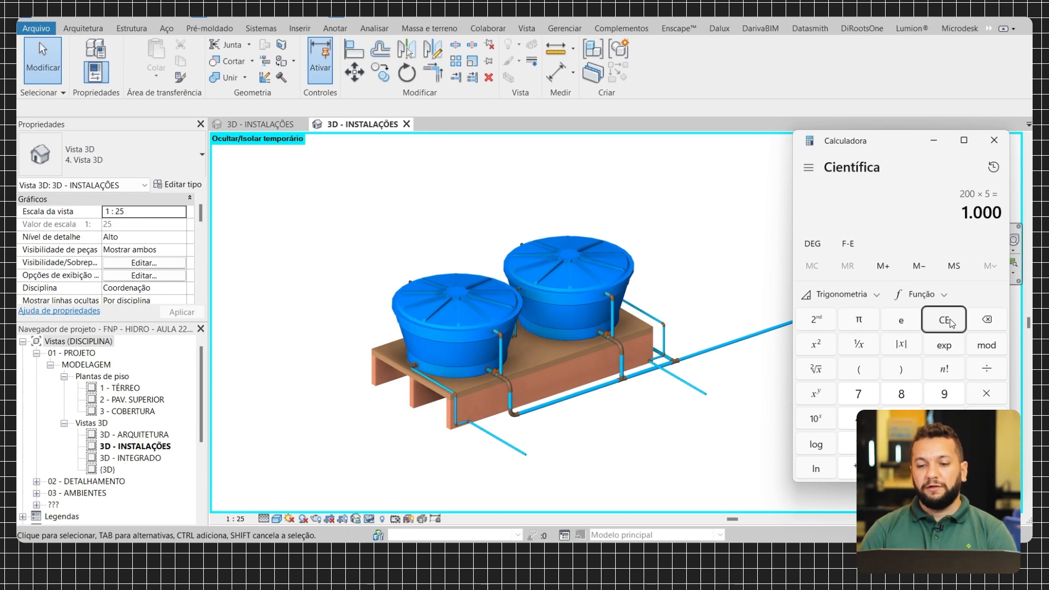
key("asterisk")
key("2")
key("Return")
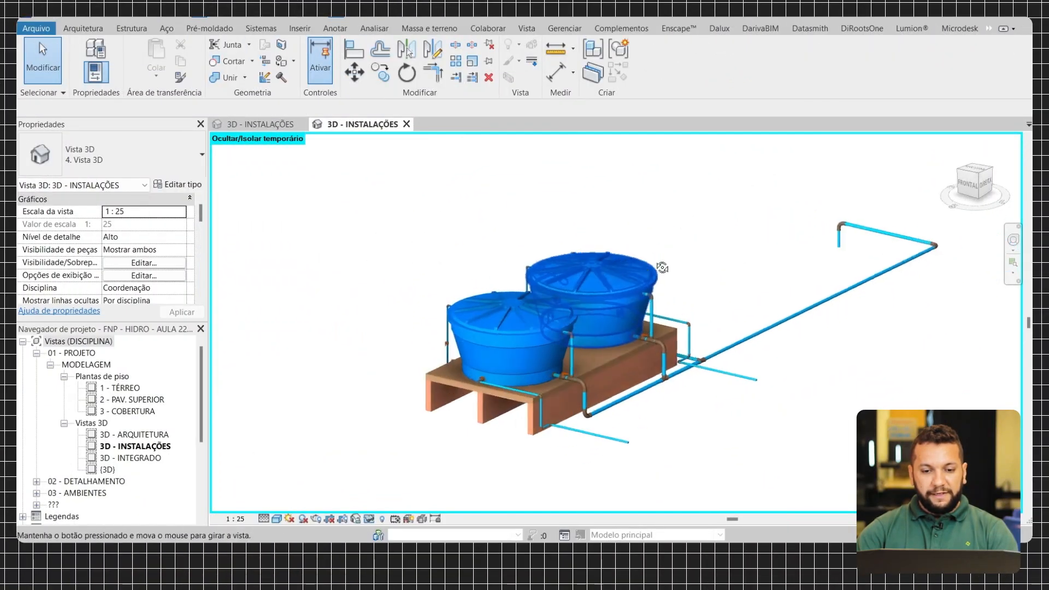
- Examine the thin supply and overflow pipes on the side of the two water tanks opposite the main outlet line
middle_click_drag(663, 267, 608, 257, "shift")
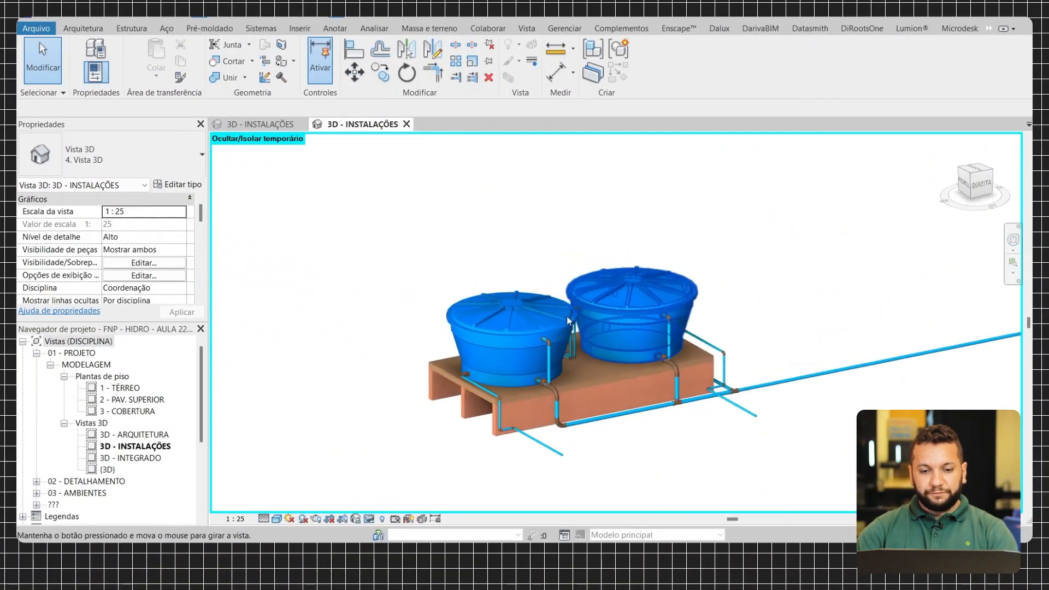
scroll(552, 365, "up", 2)
middle_click_drag(552, 365, 582, 327, "shift")
scroll(591, 385, "down", 1)
scroll(610, 273, "up", 3)
scroll(609, 273, "up", 2)
middle_click_drag(609, 274, 581, 214, "shift")
scroll(596, 235, "down", 2)
scroll(595, 232, "up", 1)
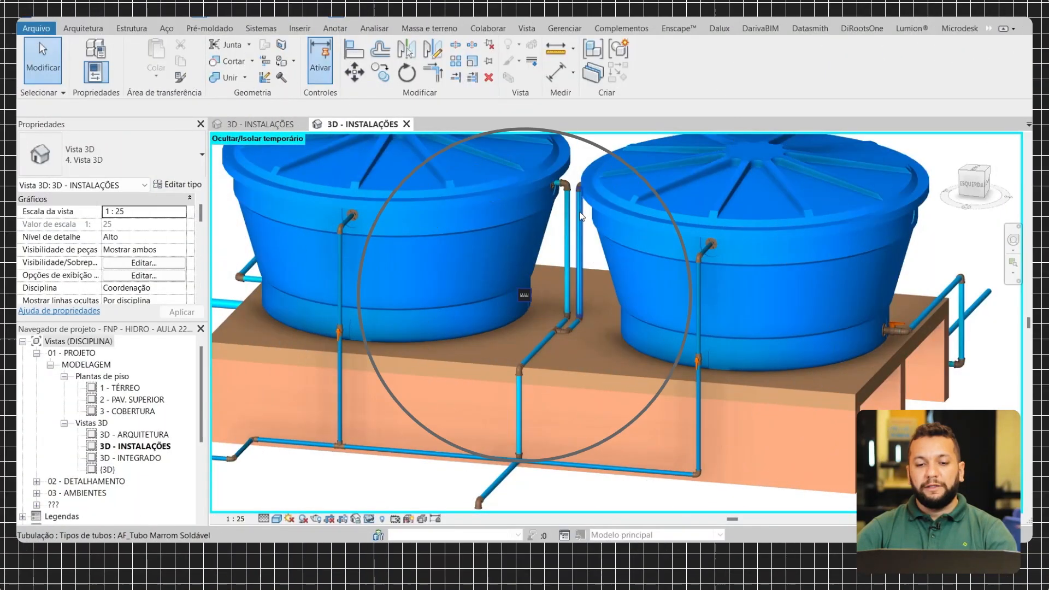
scroll(628, 273, "up", 3)
middle_click_drag(721, 235, 586, 260)
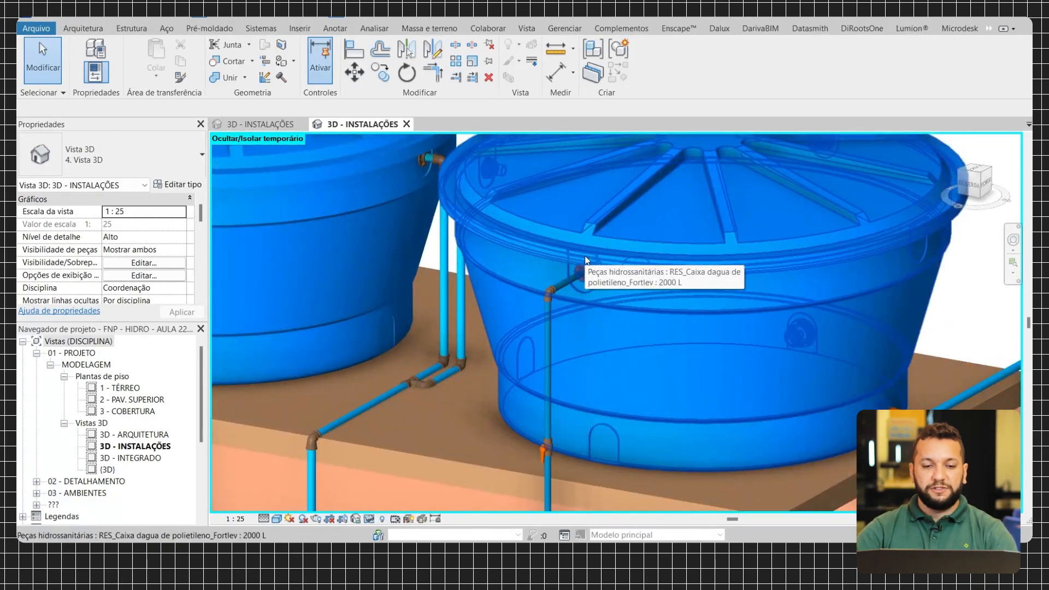
middle_click_drag(586, 260, 638, 258, "shift")
scroll(497, 215, "up", 2)
middle_click_drag(441, 214, 479, 393, "shift")
scroll(501, 249, "down", 3)
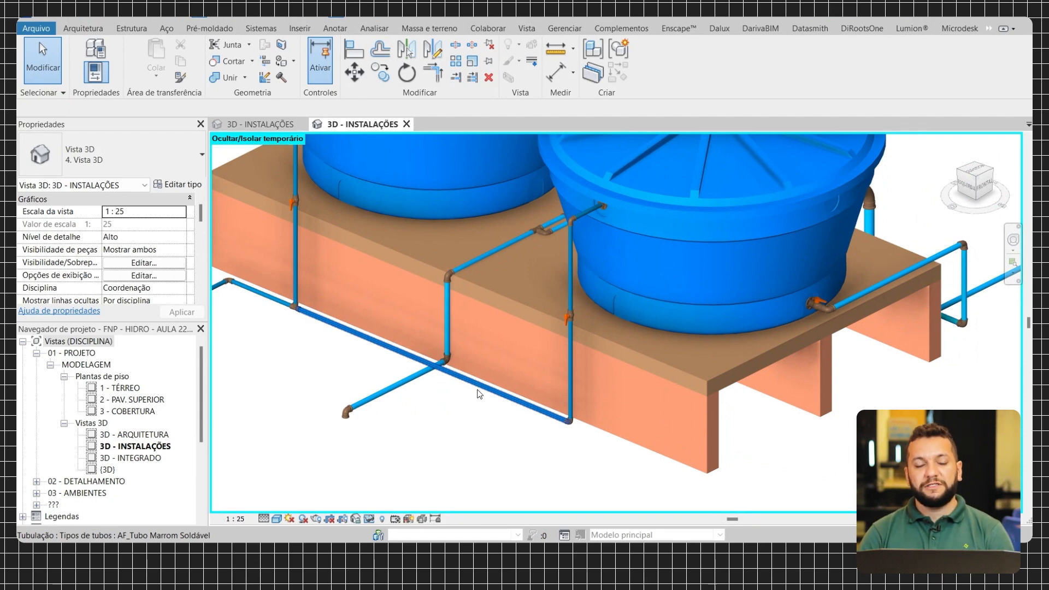
middle_click_drag(480, 393, 429, 374, "shift")
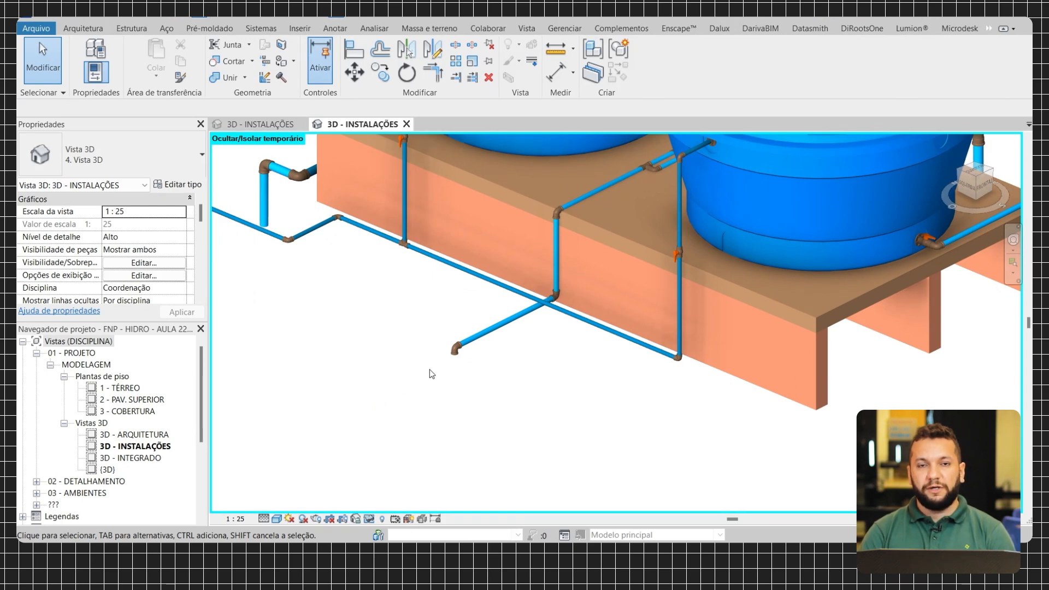
- Examine the low drain pipe and its fittings at the end of the tank base, including its route past the edge
middle_click_drag(429, 369, 581, 345, "shift")
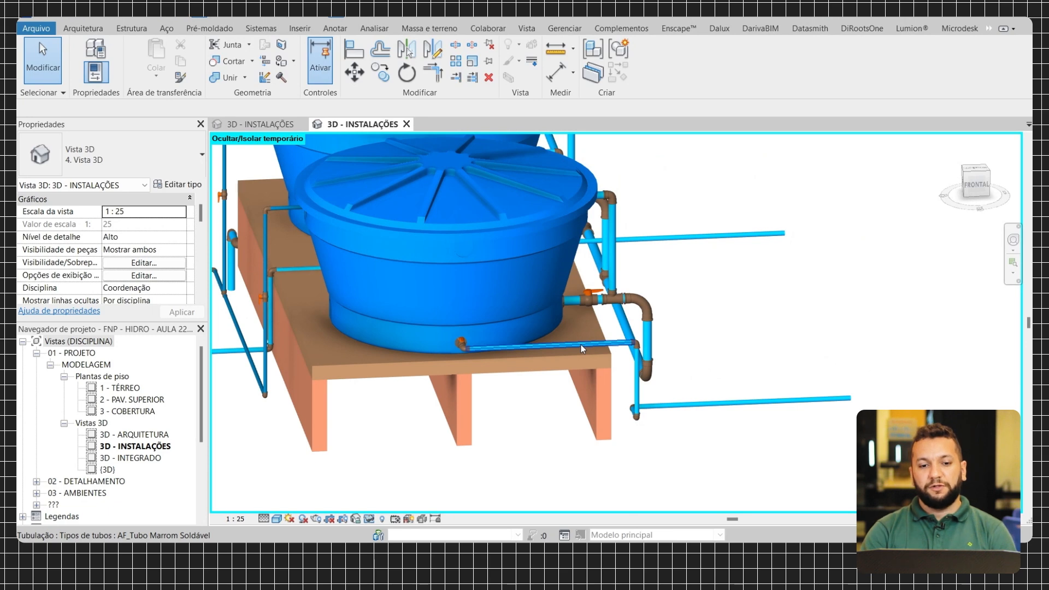
scroll(530, 377, "up", 3)
middle_click_drag(459, 330, 437, 343)
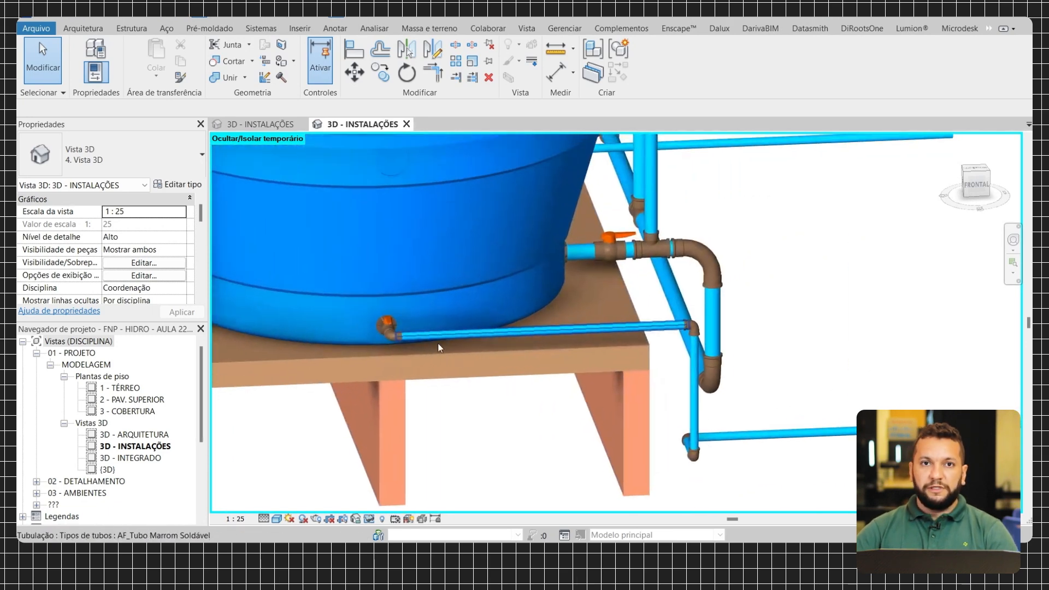
scroll(437, 343, "down", 4)
middle_click_drag(604, 307, 648, 313, "shift")
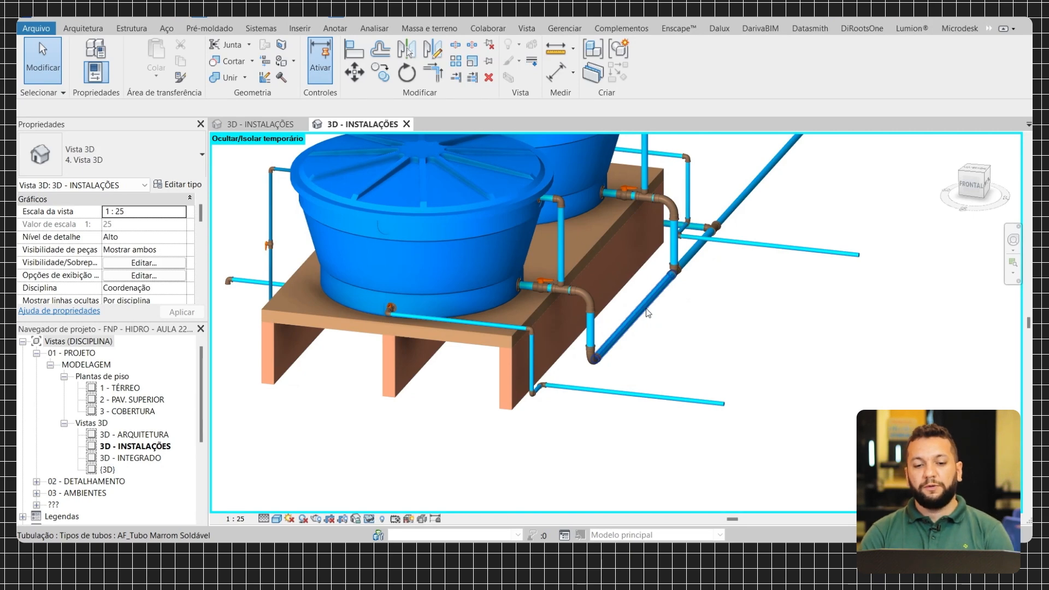
scroll(565, 337, "down", 1)
middle_click_drag(562, 343, 671, 342, "shift")
middle_click_drag(607, 356, 692, 409)
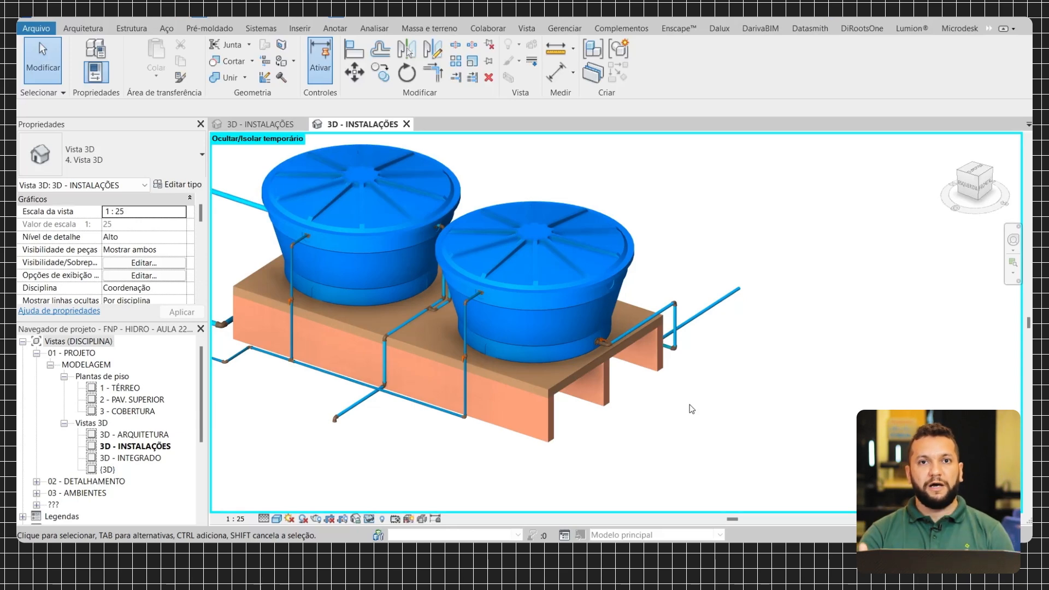
- Examine how the outlet pipes of both tanks join the shared horizontal line running alongside the base
middle_click_drag(684, 270, 464, 343, "shift")
scroll(464, 343, "up", 5)
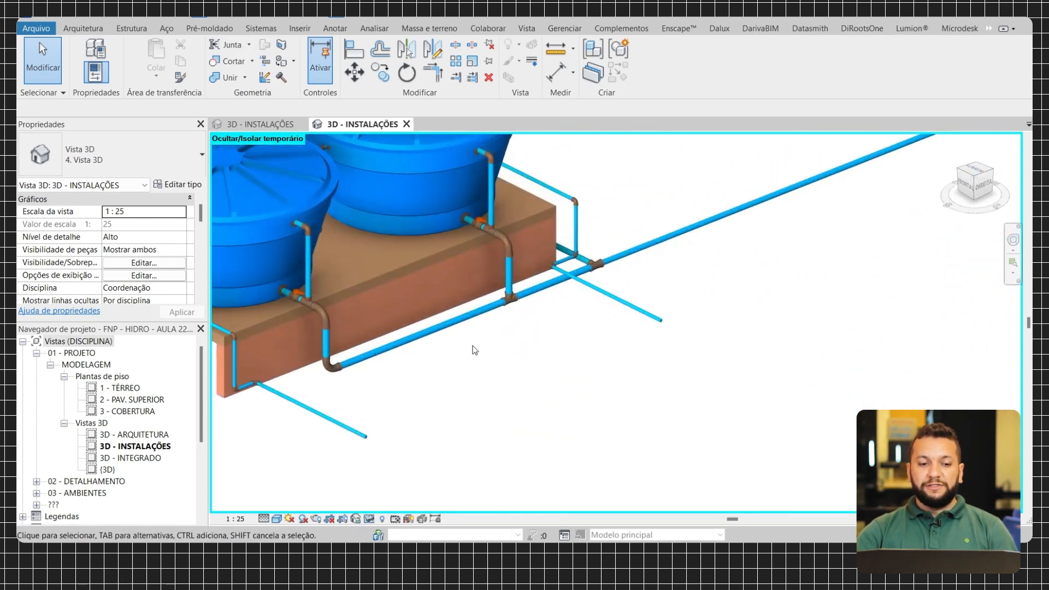
scroll(475, 350, "down", 3)
scroll(372, 328, "up", 4)
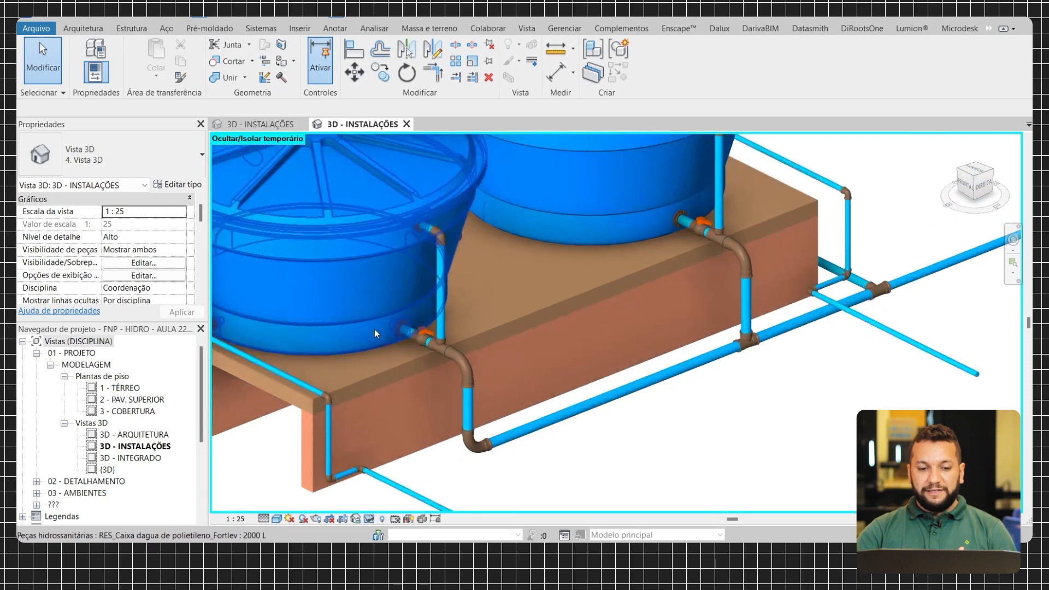
middle_click_drag(710, 415, 619, 419)
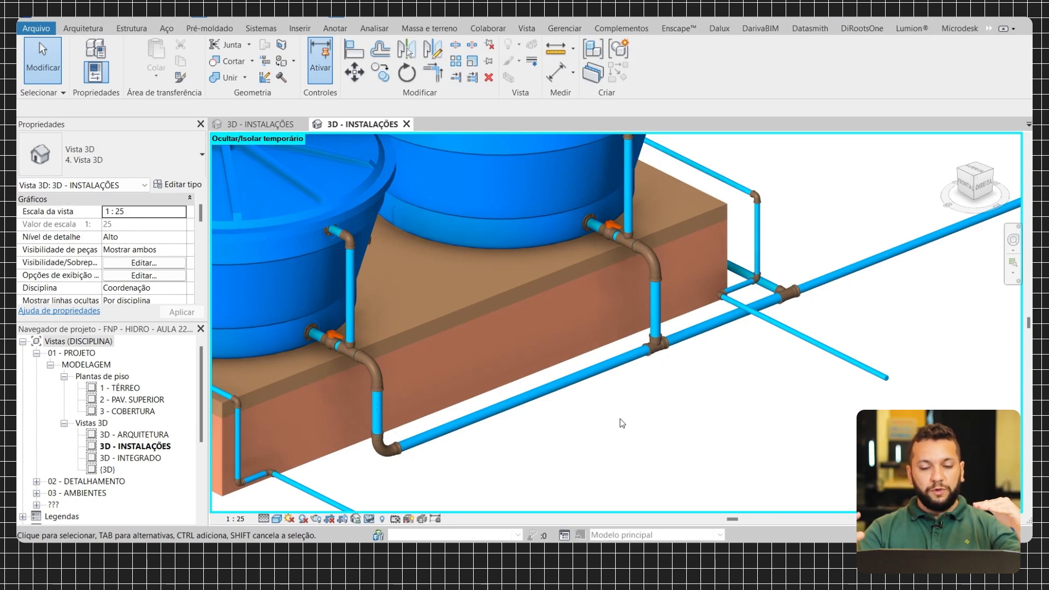
scroll(622, 424, "down", 3)
middle_click_drag(811, 427, 678, 298)
middle_click_drag(678, 298, 735, 295, "shift")
middle_click_drag(724, 301, 721, 408)
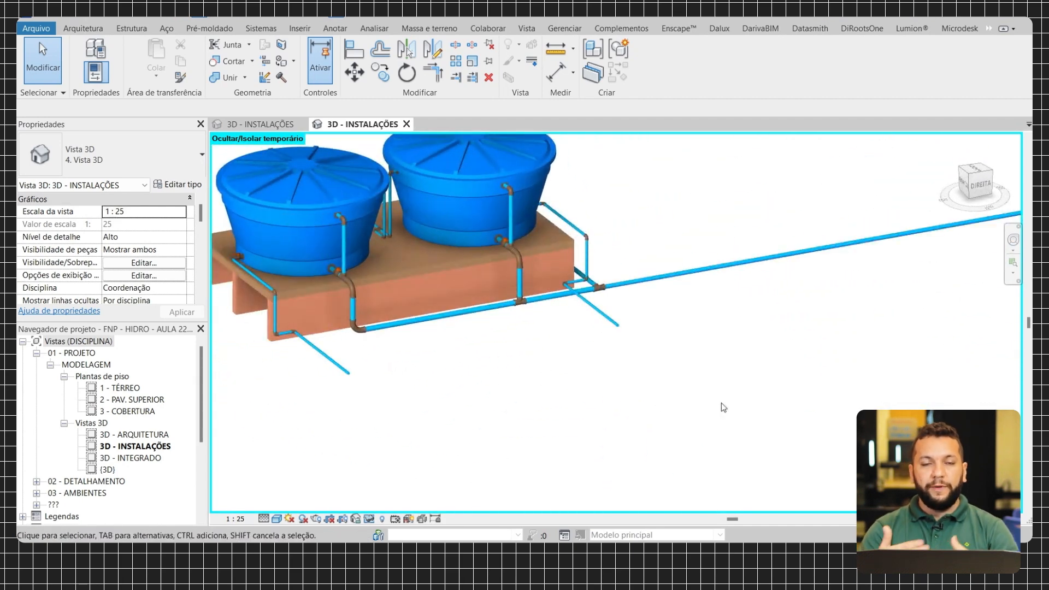
middle_click_drag(722, 407, 681, 368, "shift")
scroll(616, 376, "up", 2)
scroll(616, 376, "up", 2)
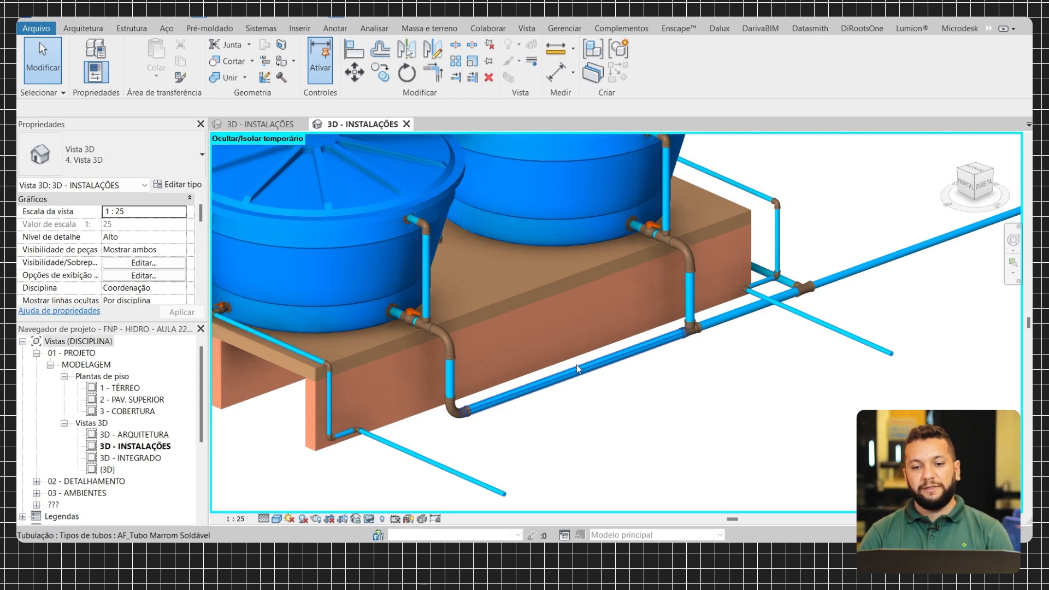
- Inspect the valve and vertical pipe at the near tank's outlet, where they connect to the curved outlet piping
middle_click_drag(576, 365, 410, 371, "shift")
scroll(565, 362, "down", 2)
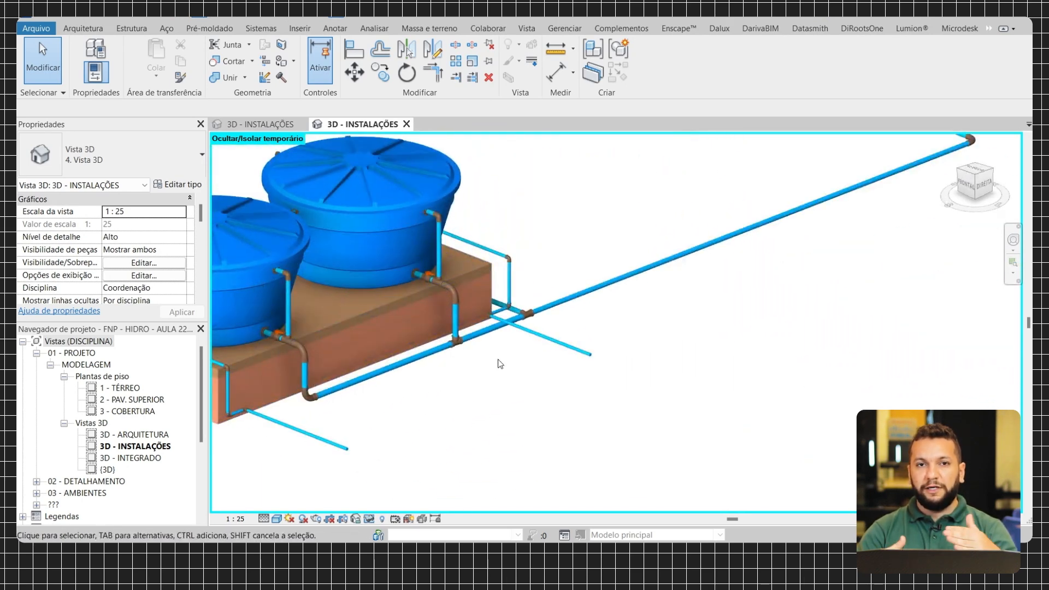
scroll(500, 364, "up", 6)
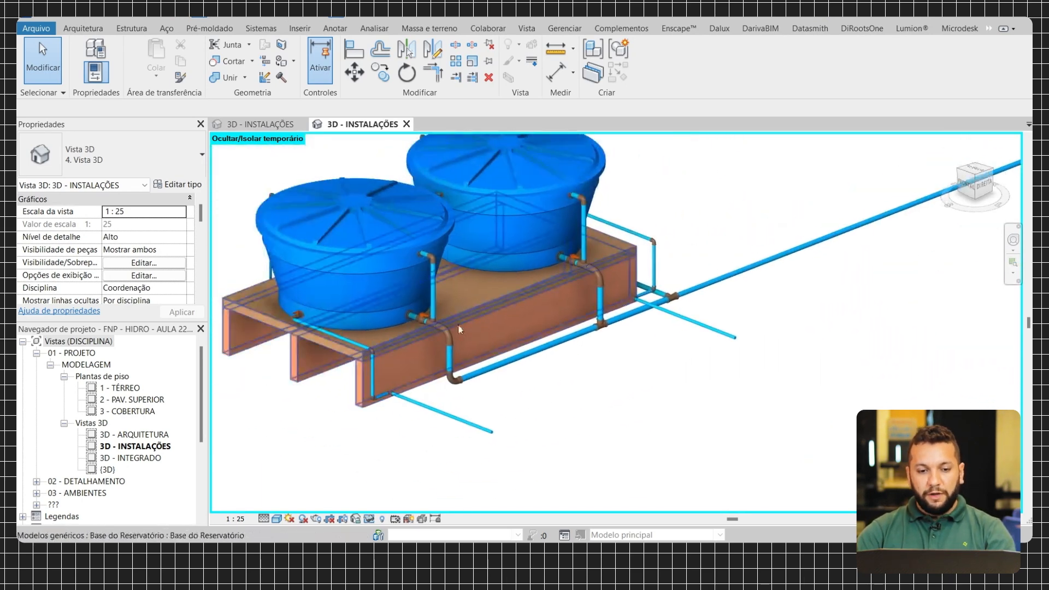
scroll(495, 343, "down", 1)
middle_click_drag(494, 343, 520, 367)
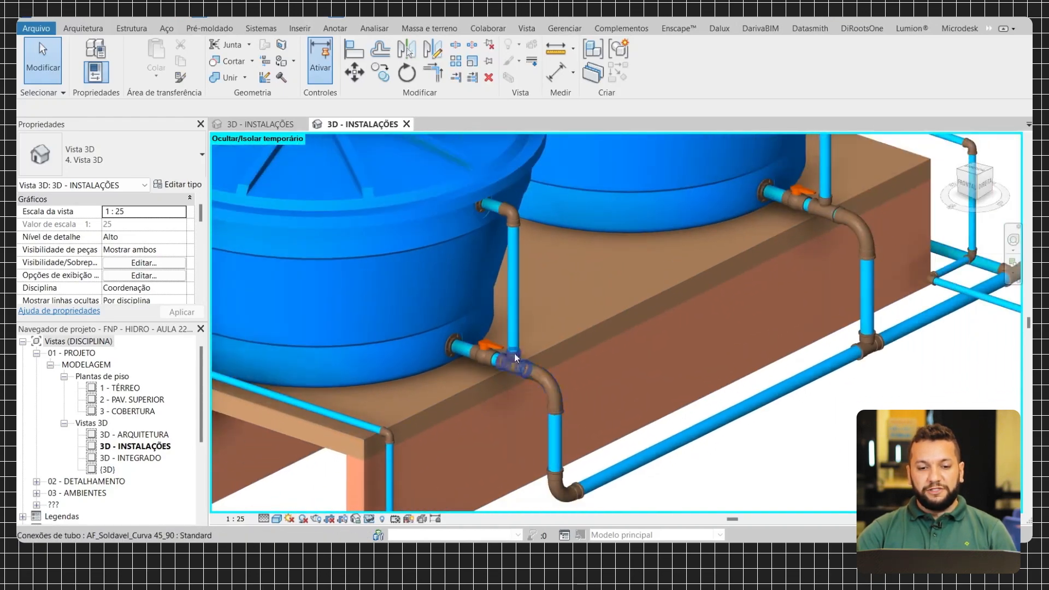
scroll(512, 377, "up", 2)
scroll(514, 181, "down", 3)
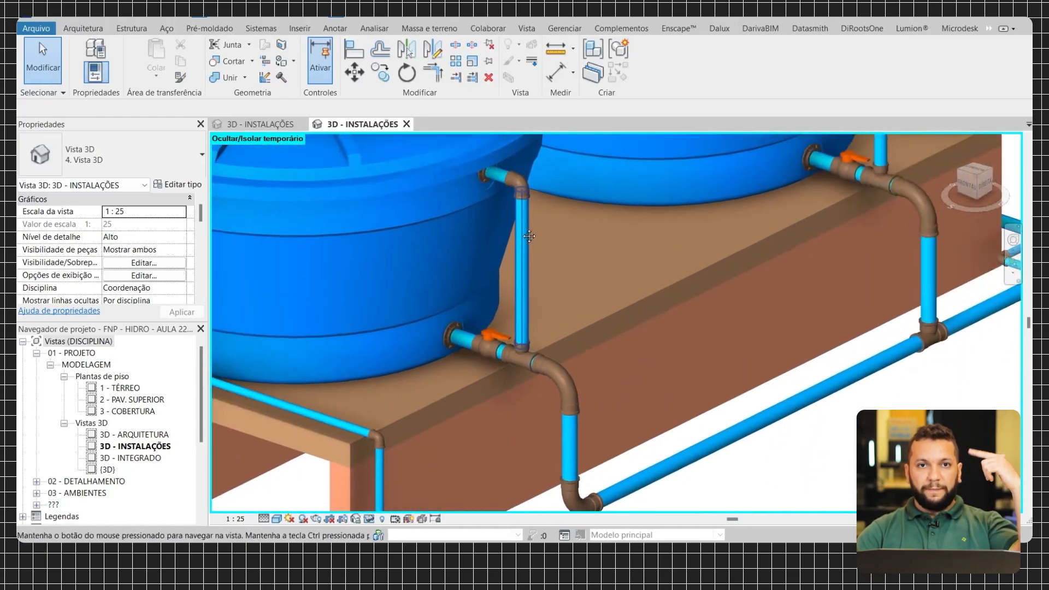
scroll(521, 228, "down", 3)
scroll(548, 343, "down", 1)
middle_click_drag(548, 343, 501, 352)
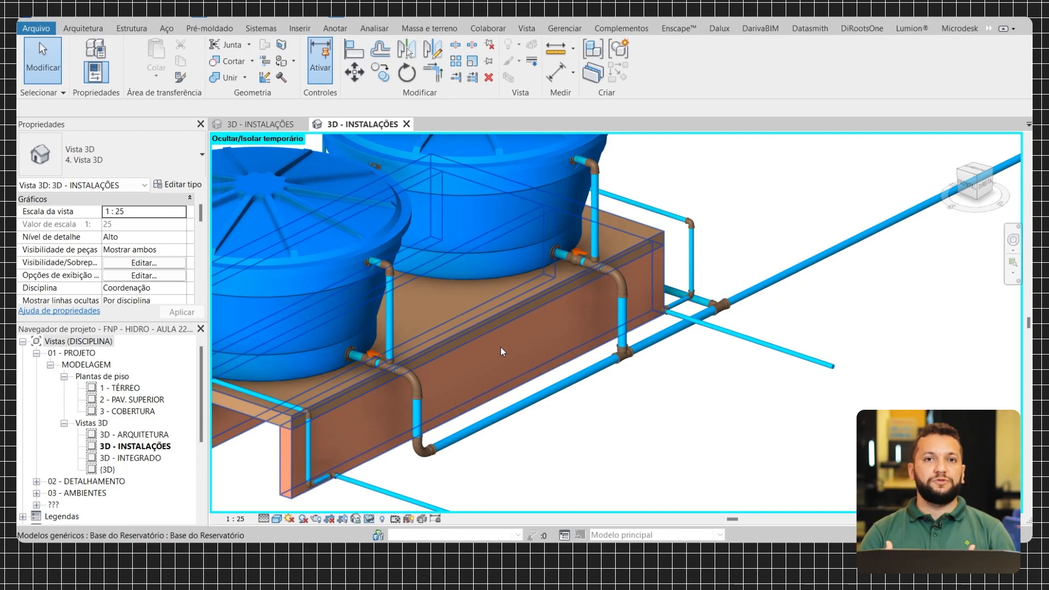
- Review the complete two-tank assembly with its base and connected piping from all sides
scroll(500, 346, "down", 5)
middle_click_drag(476, 324, 556, 321, "shift")
scroll(395, 359, "down", 3)
middle_click_drag(393, 338, 494, 361, "shift")
scroll(363, 356, "up", 3)
middle_click_drag(363, 358, 617, 369)
middle_click_drag(618, 369, 584, 384, "shift")
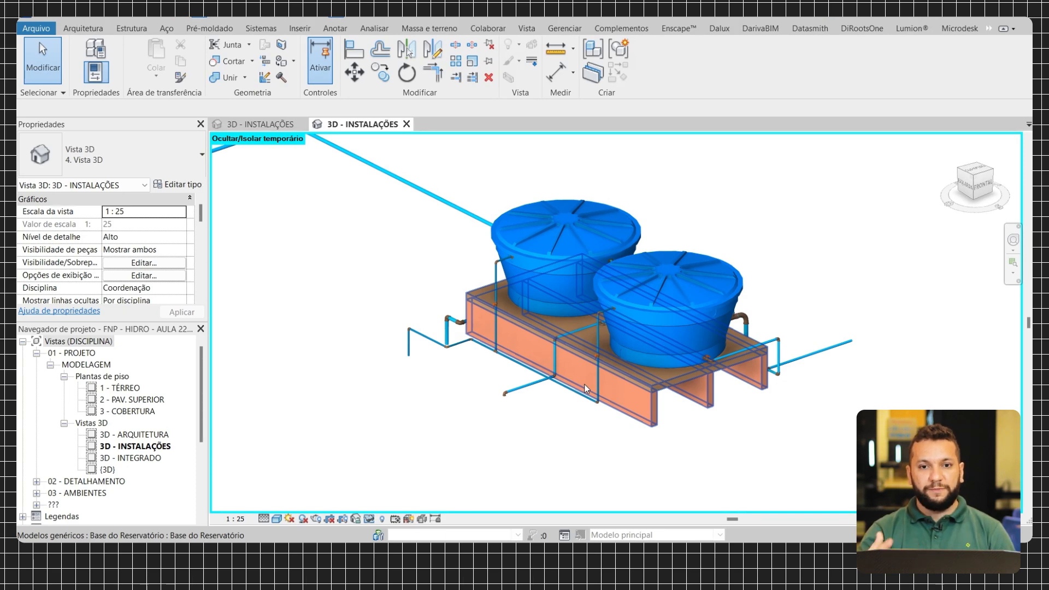
middle_click_drag(585, 385, 688, 328, "shift")
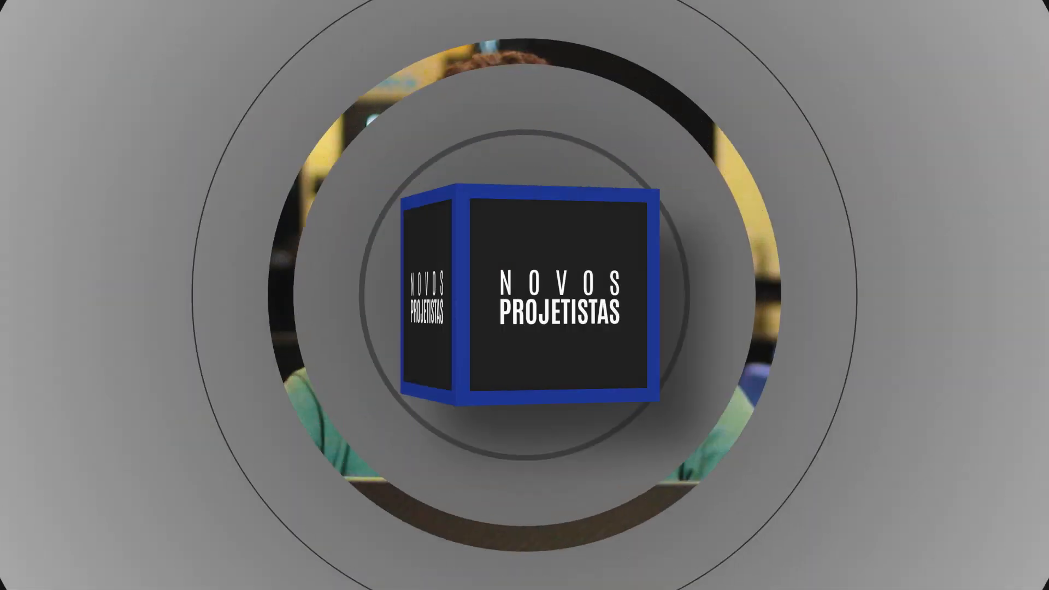